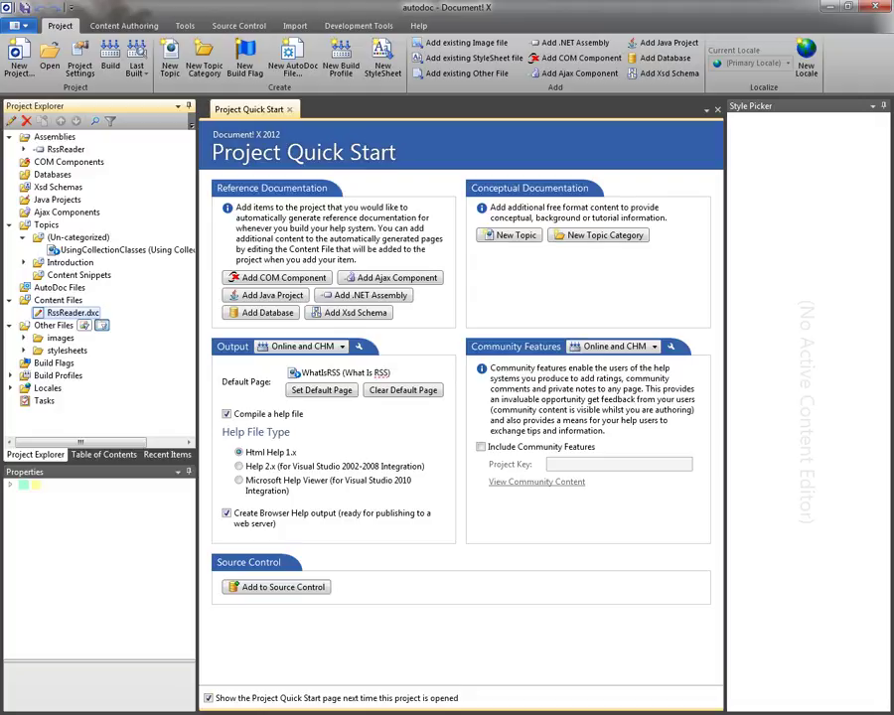
# Step: Open the RssReader.dxc content file and narrow its item tree to give the page editor more room
pyautogui.click(89, 252)
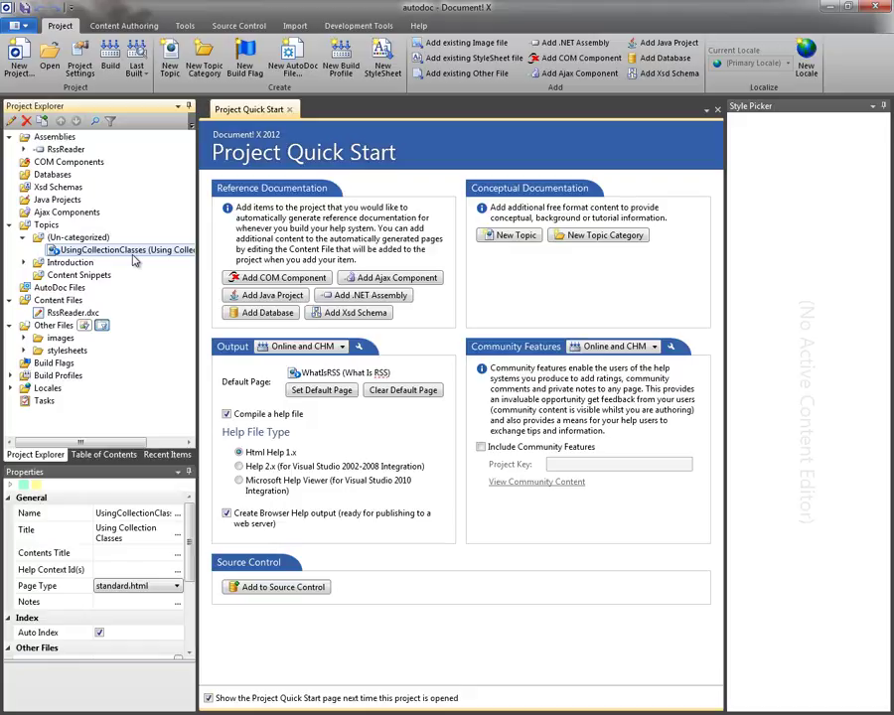
pyautogui.doubleClick(72, 313)
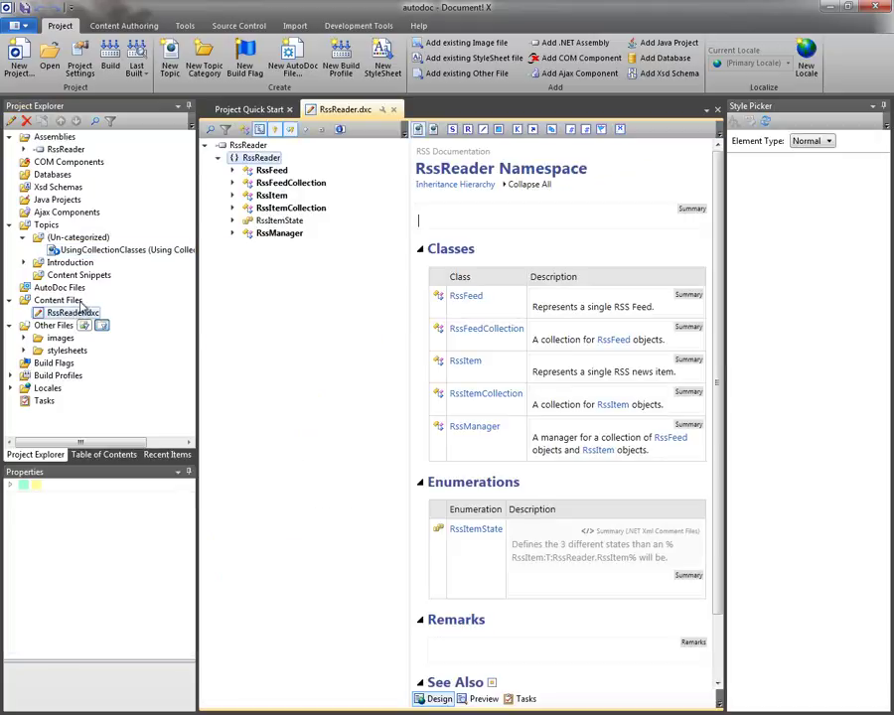
pyautogui.moveTo(409, 169); pyautogui.dragTo(340, 169)
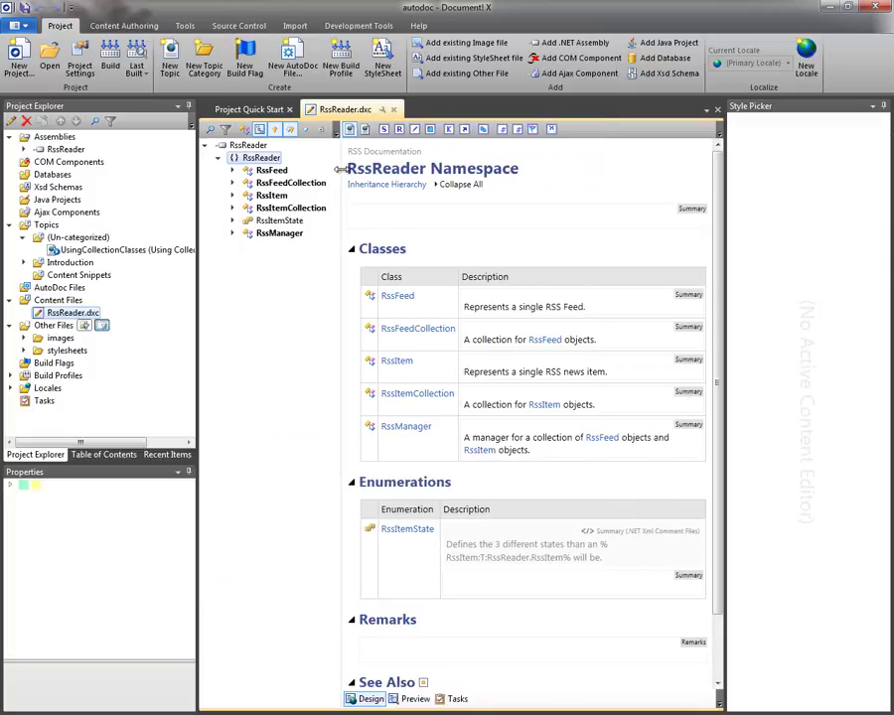
# Step: Compare the RssFeedCollection and RssItemCollection class pages, checking their Remarks sections, and close the RssReader.dxc content file
pyautogui.click(298, 183)
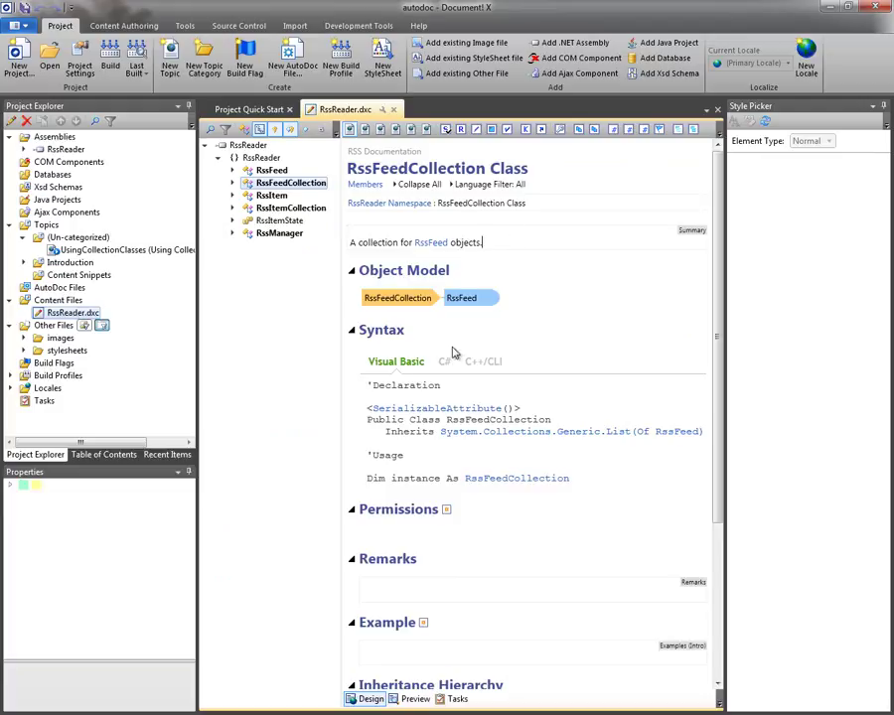
pyautogui.click(387, 594)
pyautogui.click(310, 210)
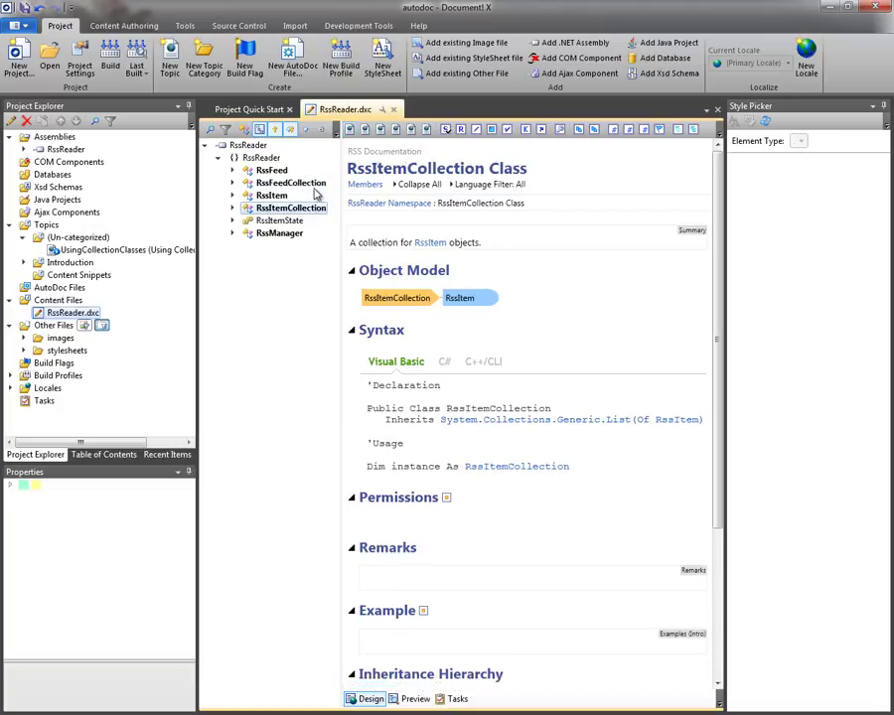
pyautogui.click(316, 184)
pyautogui.click(404, 588)
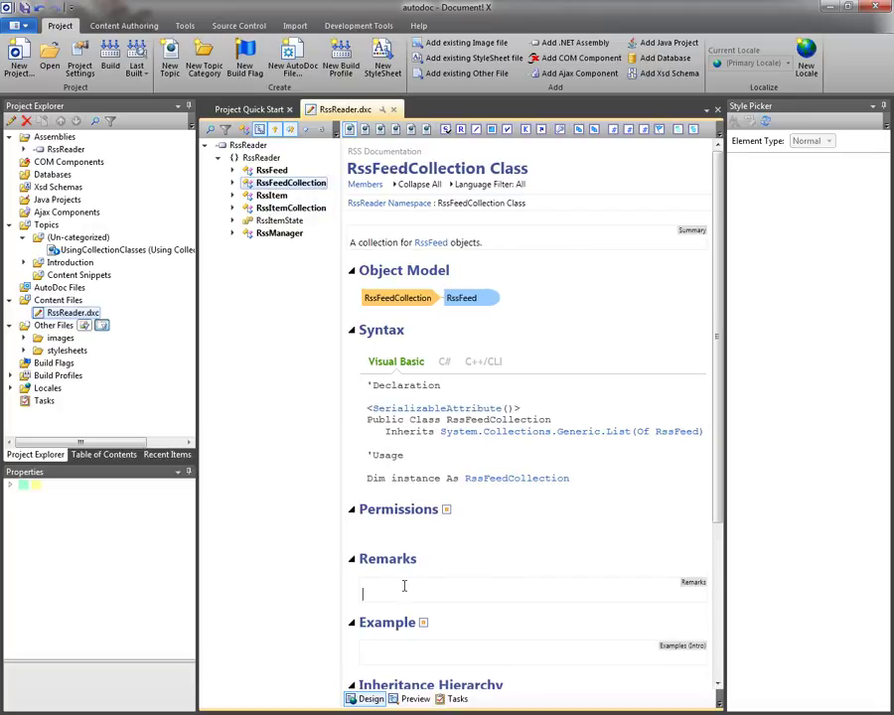
pyautogui.click(311, 210)
pyautogui.click(306, 184)
pyautogui.click(393, 109)
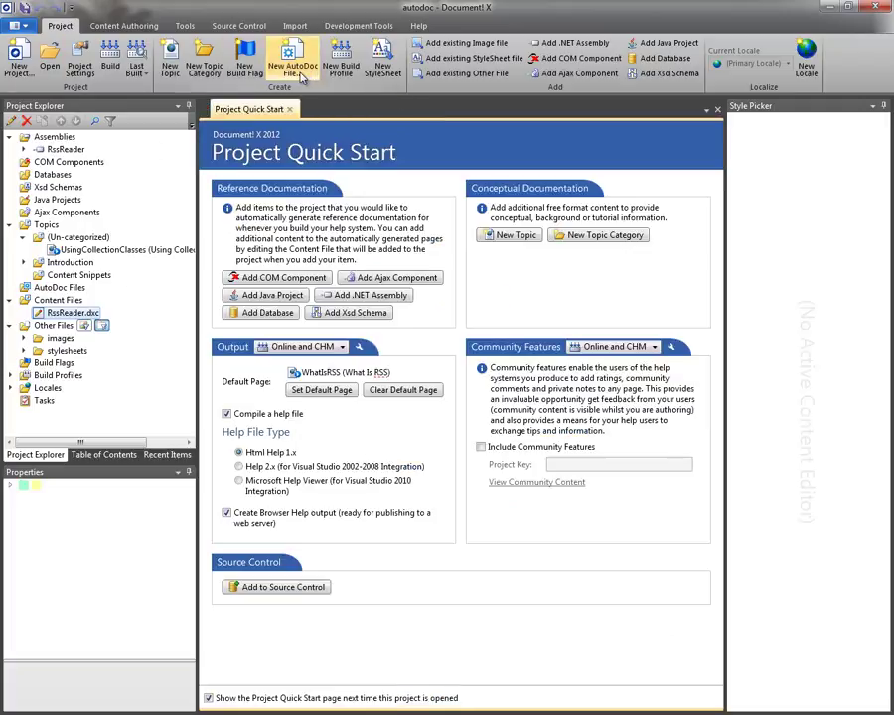
# Step: Create a new AutoDoc file for .Net Assembly documentation, saved as D:\demo\autodoc\CollectionClasses.dxa
pyautogui.click(298, 76)
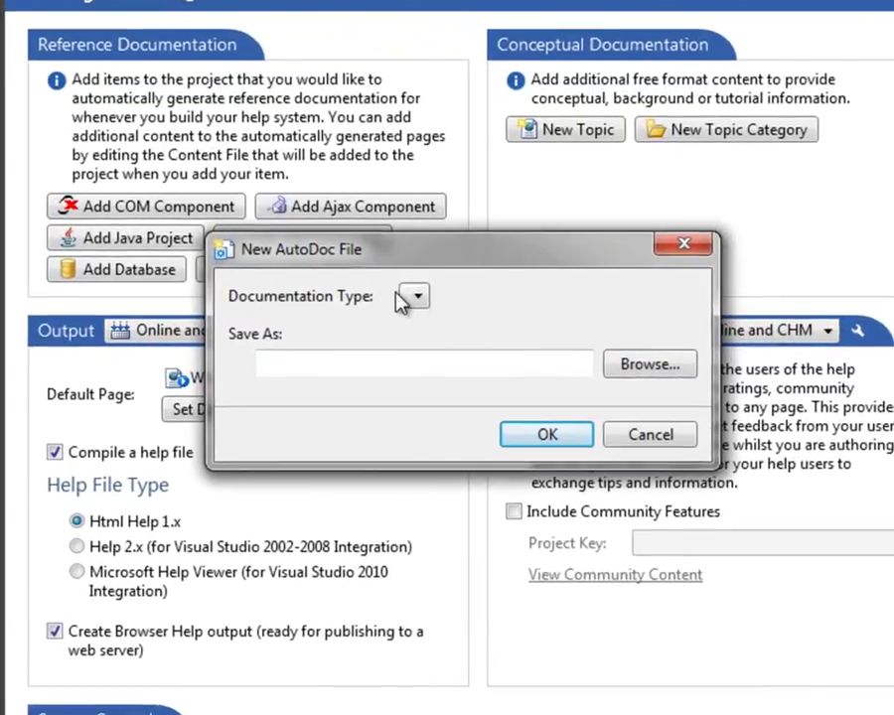
pyautogui.click(426, 327)
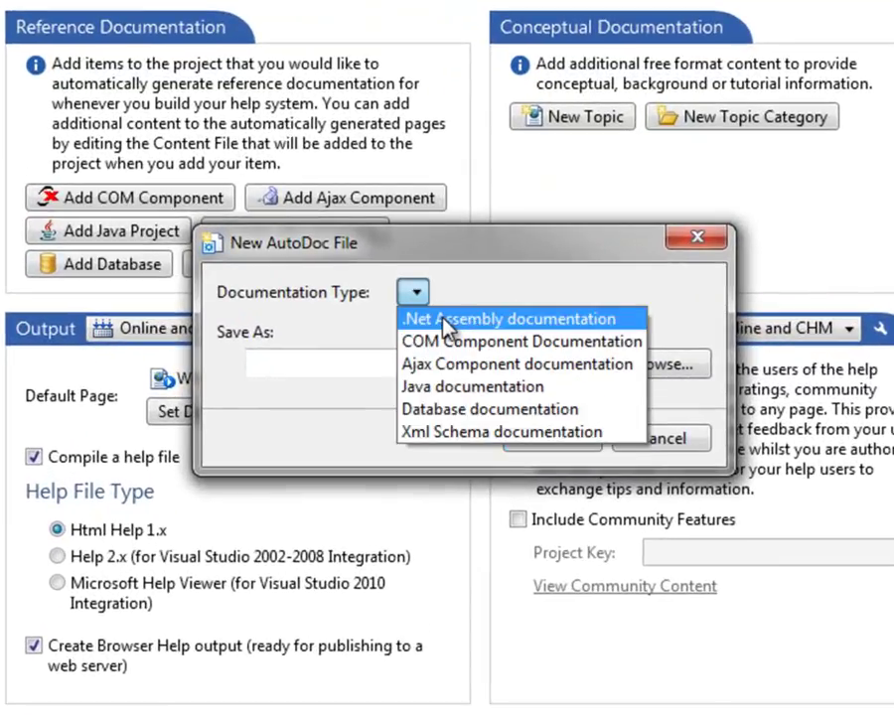
pyautogui.click(445, 325)
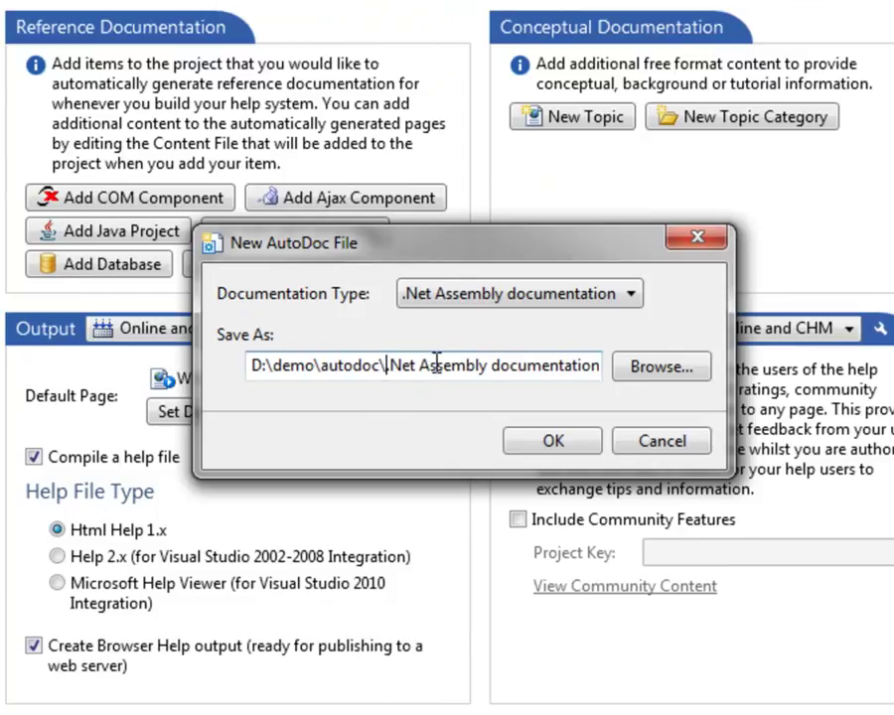
pyautogui.hotkey('shift', 'End')
pyautogui.hotkey('shift', 'Left')
pyautogui.hotkey('shift', 'Left')
pyautogui.hotkey('shift', 'Left')
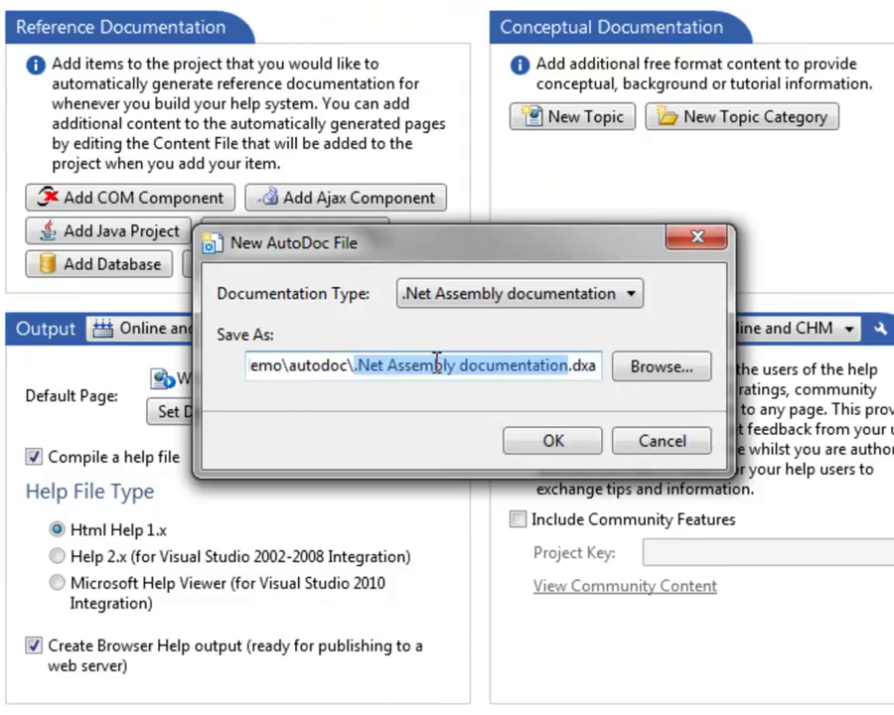
pyautogui.write('CollectionCl')
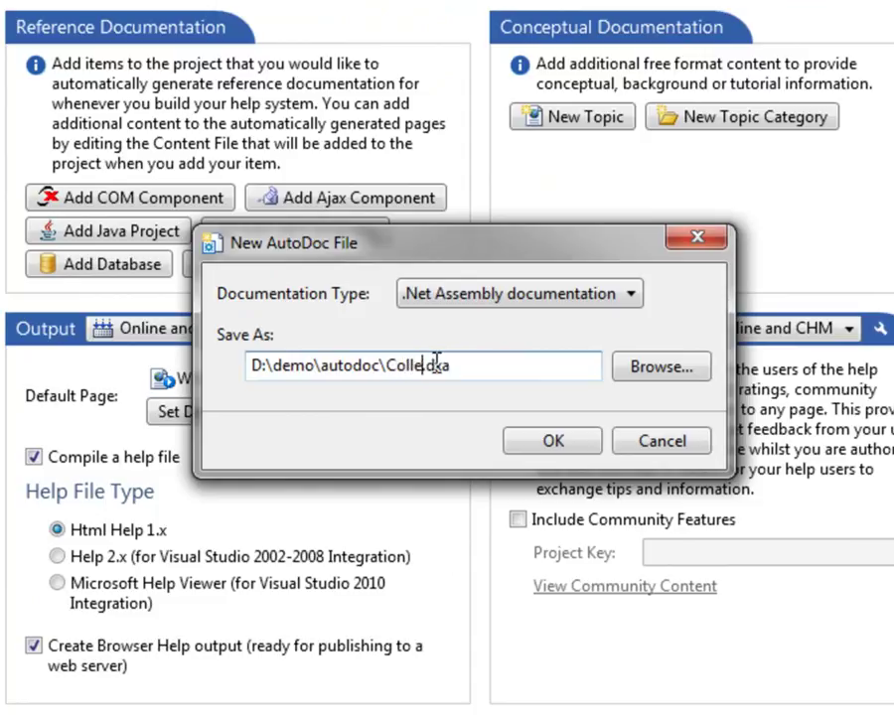
pyautogui.write('asses')
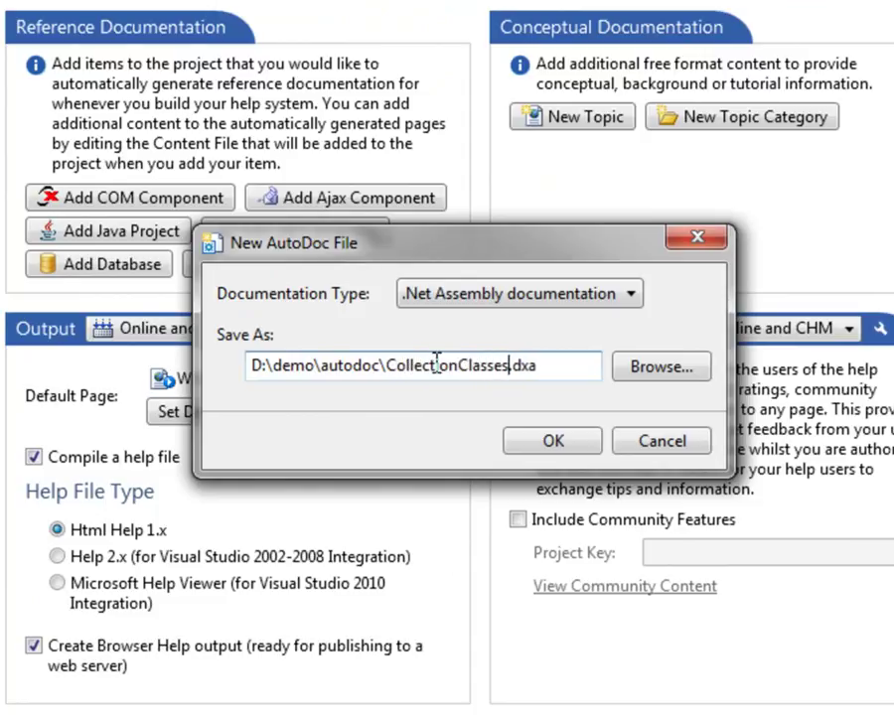
pyautogui.click(567, 367)
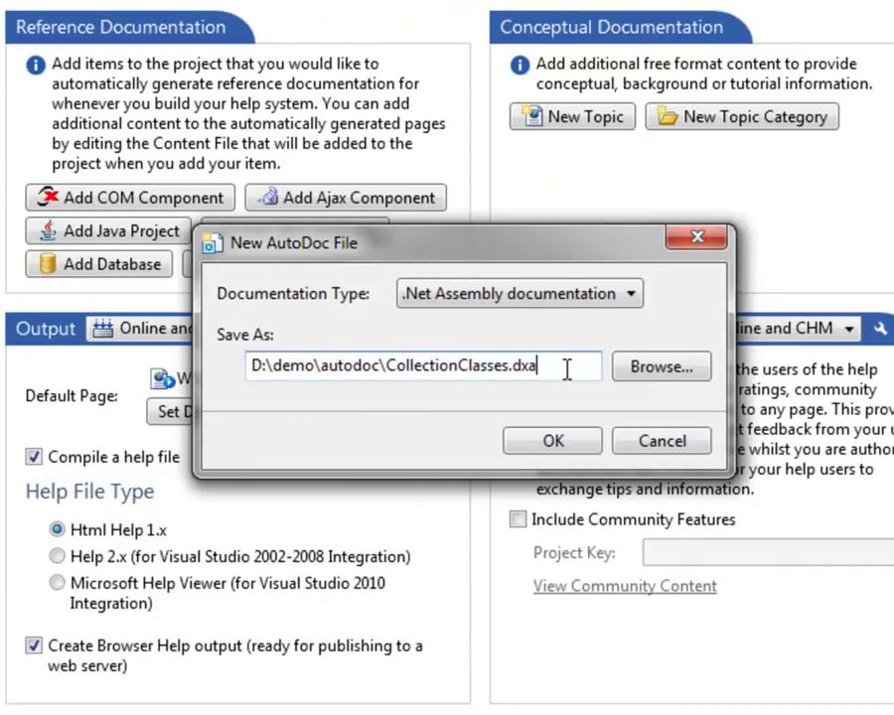
pyautogui.click(554, 447)
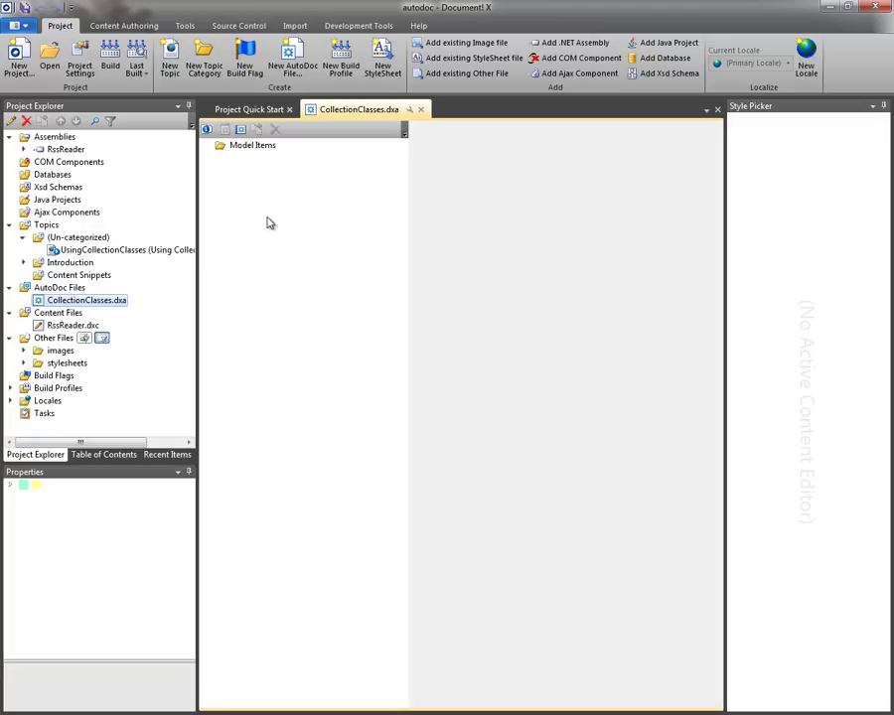
# Step: Add an AutoDoc model item named Collection Class Content for the Class item type
pyautogui.moveTo(408, 164); pyautogui.dragTo(329, 169)
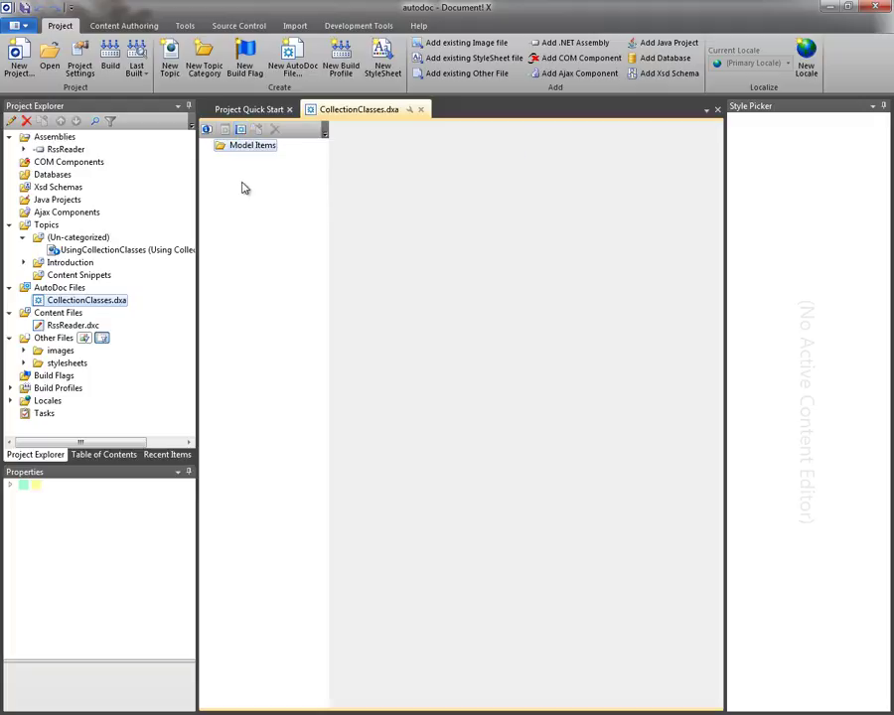
pyautogui.click(241, 130)
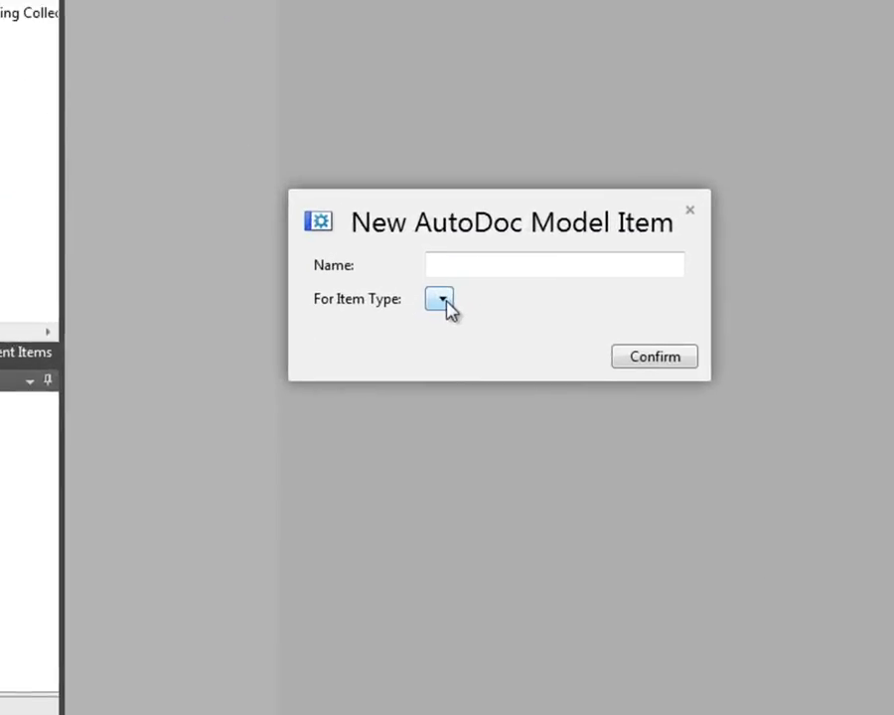
pyautogui.click(426, 414)
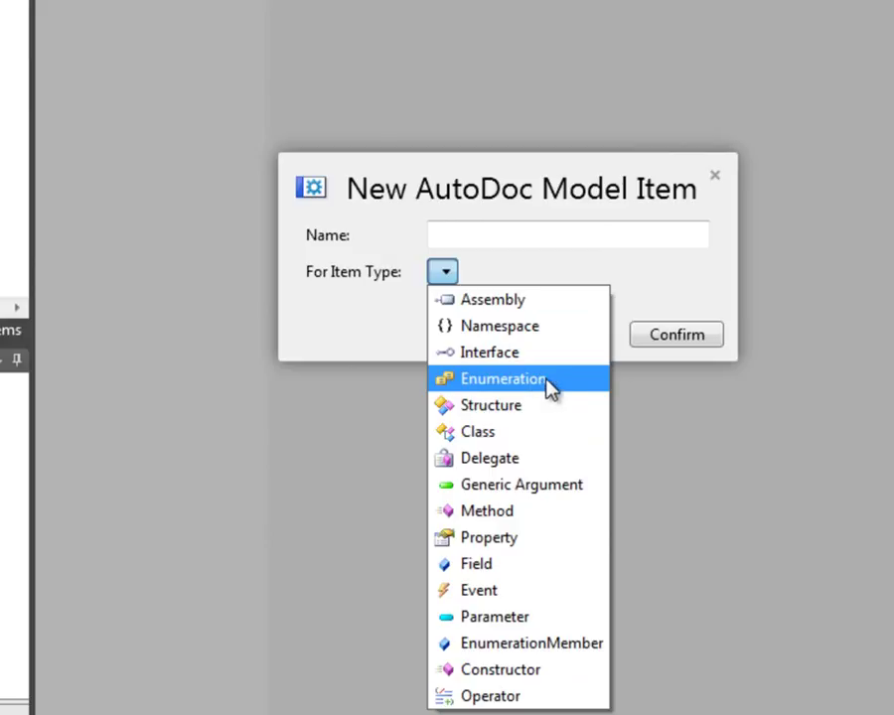
pyautogui.click(494, 433)
pyautogui.click(472, 233)
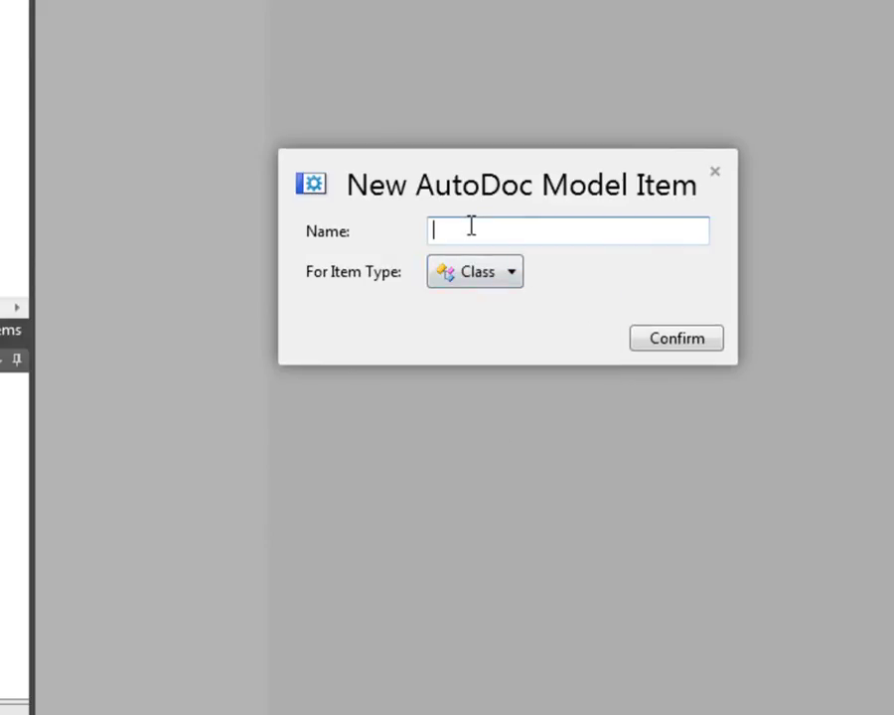
pyautogui.write('Collection Class Content')
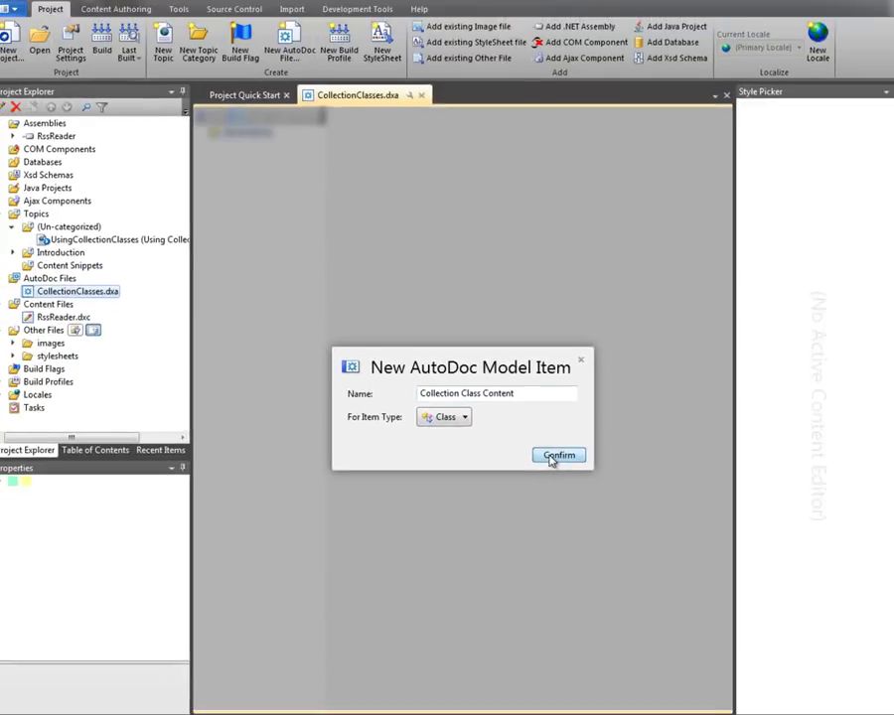
pyautogui.click(663, 338)
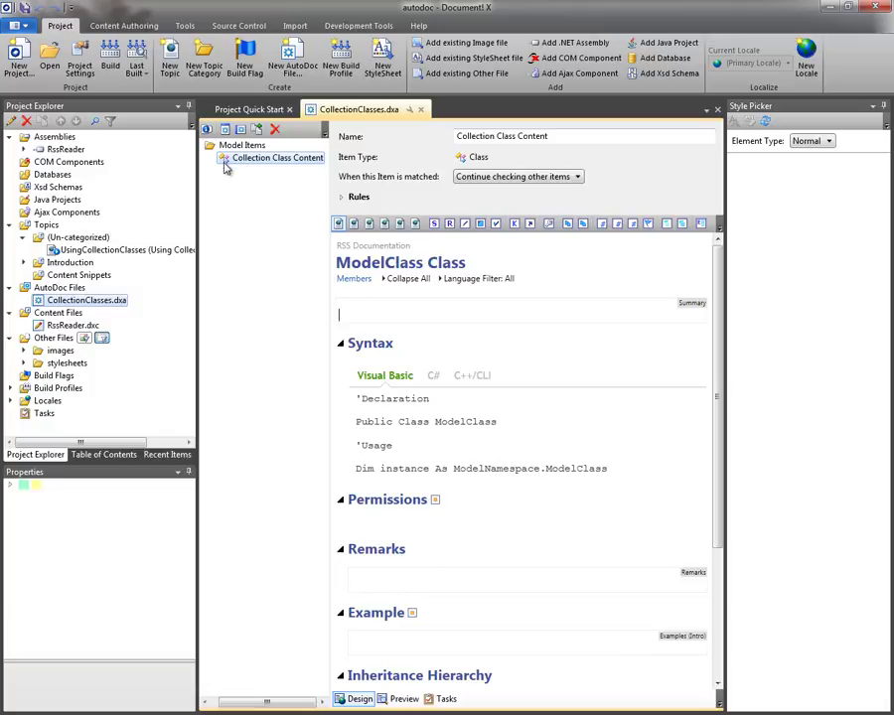
# Step: Add an Item Name Rule to the Collection Class Content item and set its condition to Item Name matches
pyautogui.click(236, 162)
pyautogui.click(359, 197)
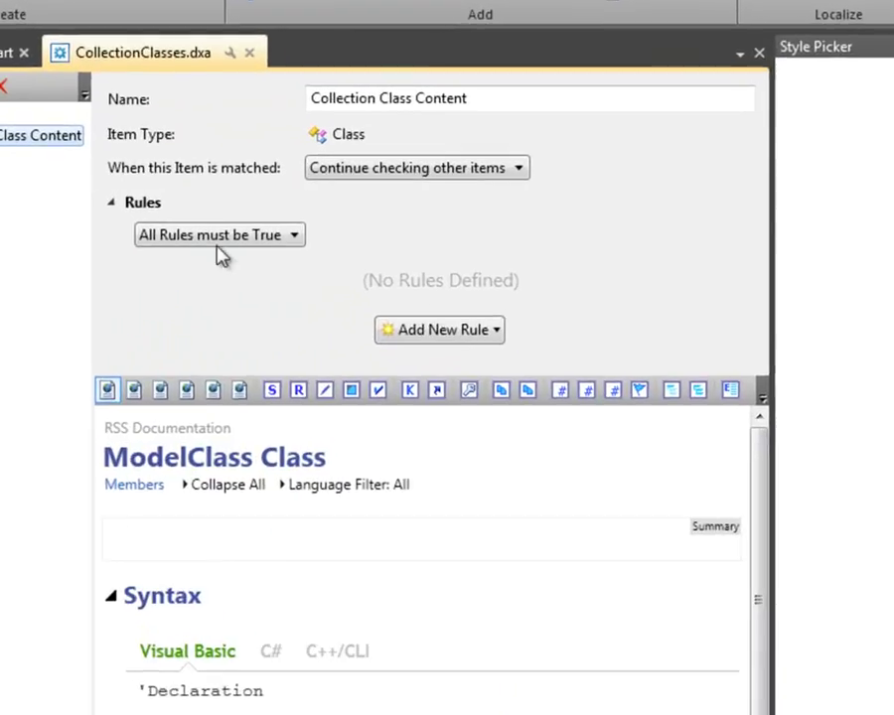
pyautogui.click(455, 336)
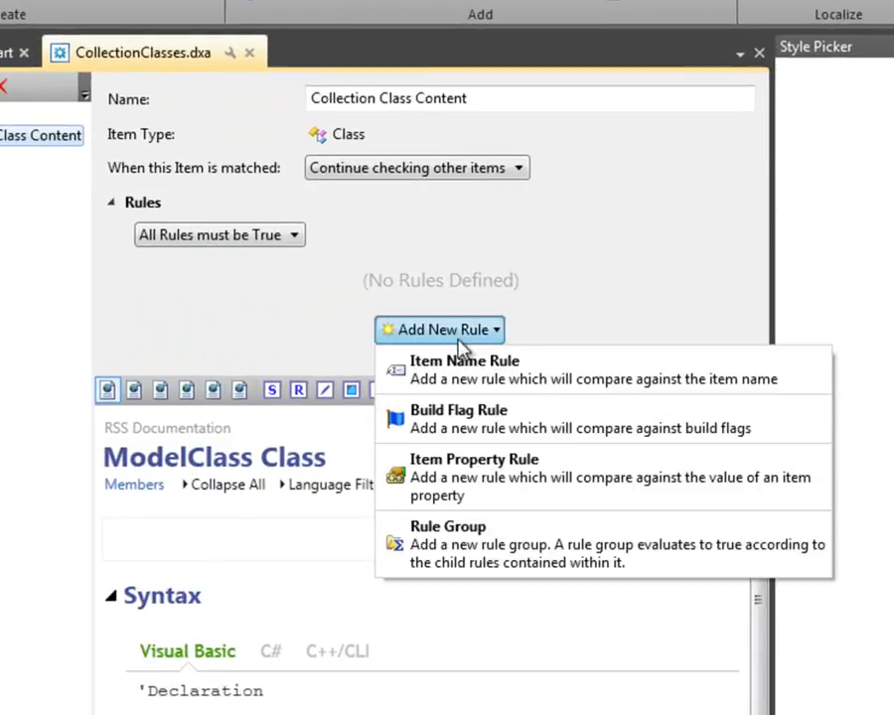
pyautogui.click(504, 386)
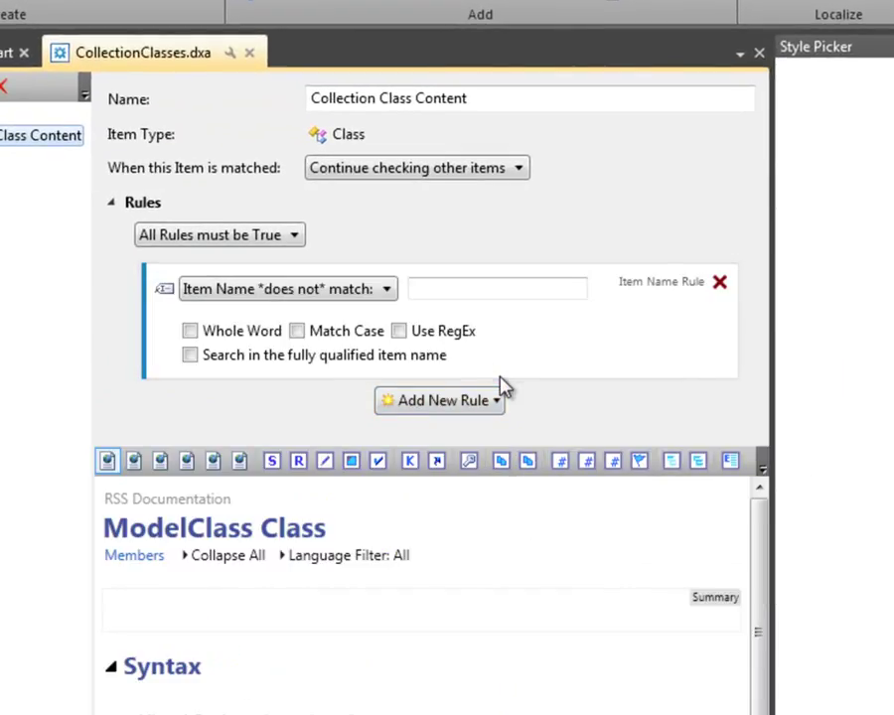
pyautogui.click(296, 291)
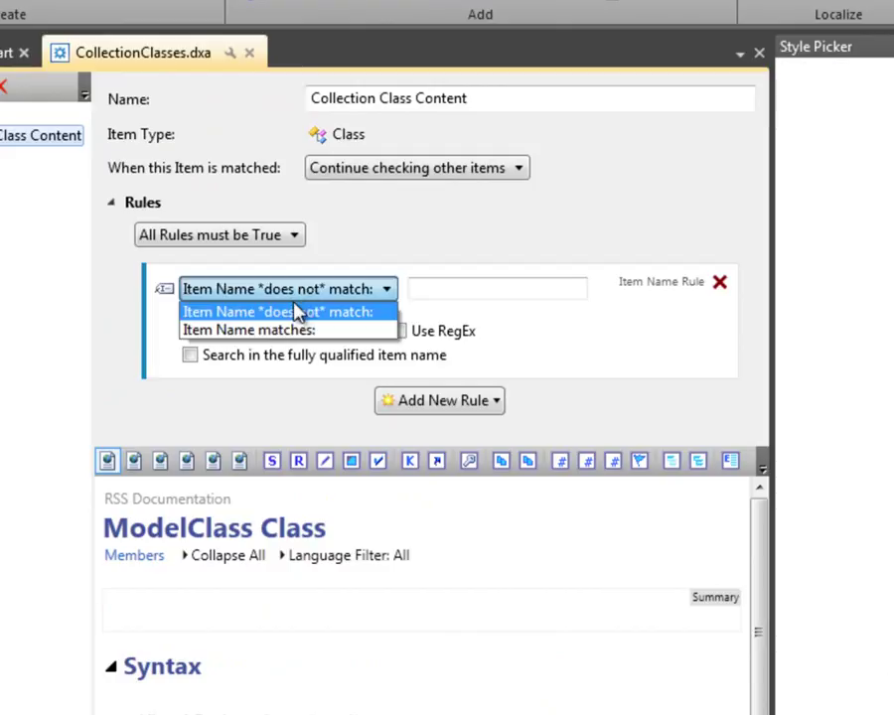
pyautogui.click(290, 330)
# Step: Set the name rule's pattern to .*Collection with the Whole Word and Use RegEx options enabled
pyautogui.click(431, 289)
pyautogui.write('.*Collection')
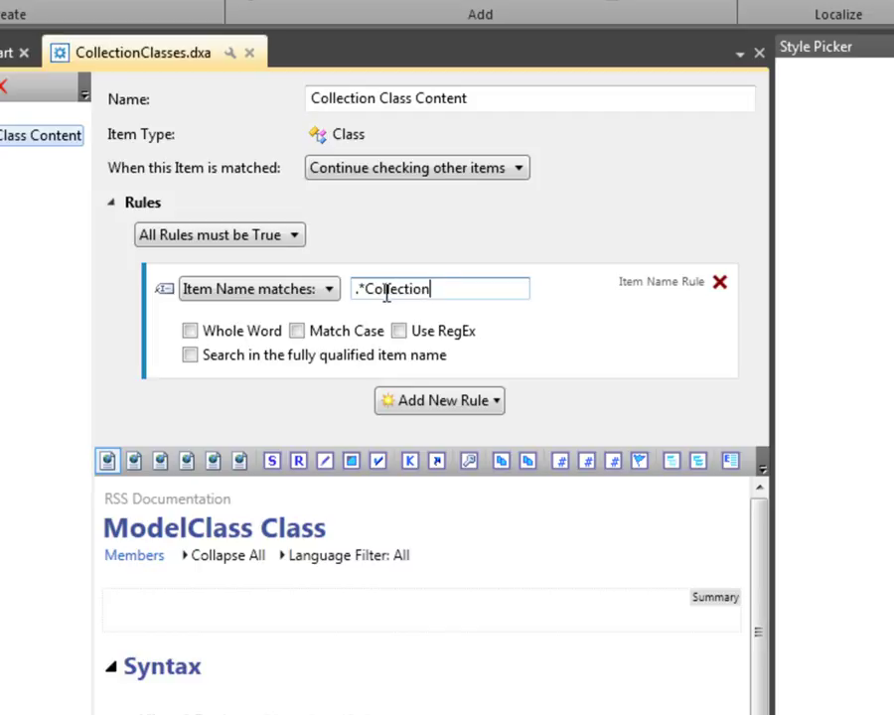
pyautogui.moveTo(365, 289); pyautogui.dragTo(446, 288)
pyautogui.click(191, 332)
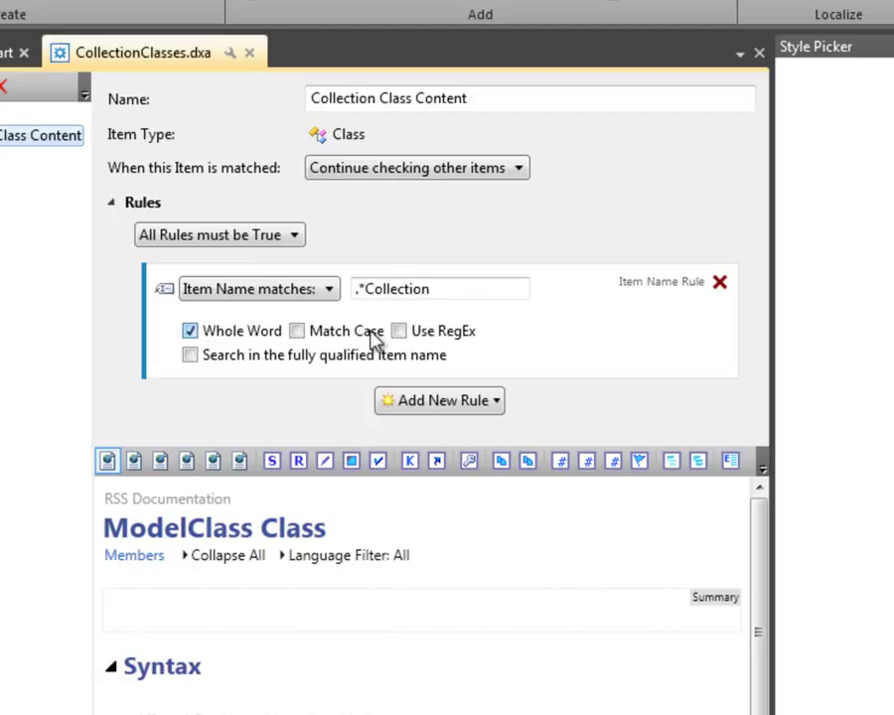
pyautogui.click(400, 332)
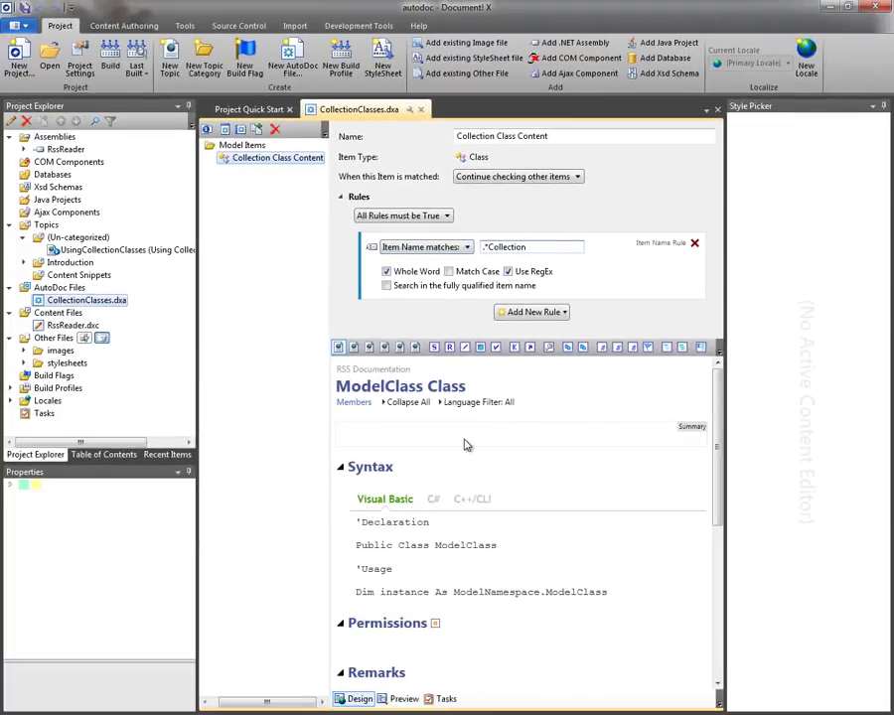
# Step: Write in the model class's Remarks: "For general information about using collection classes, refer to the Using Collection Classes topic."
pyautogui.moveTo(718, 446); pyautogui.dragTo(719, 532)
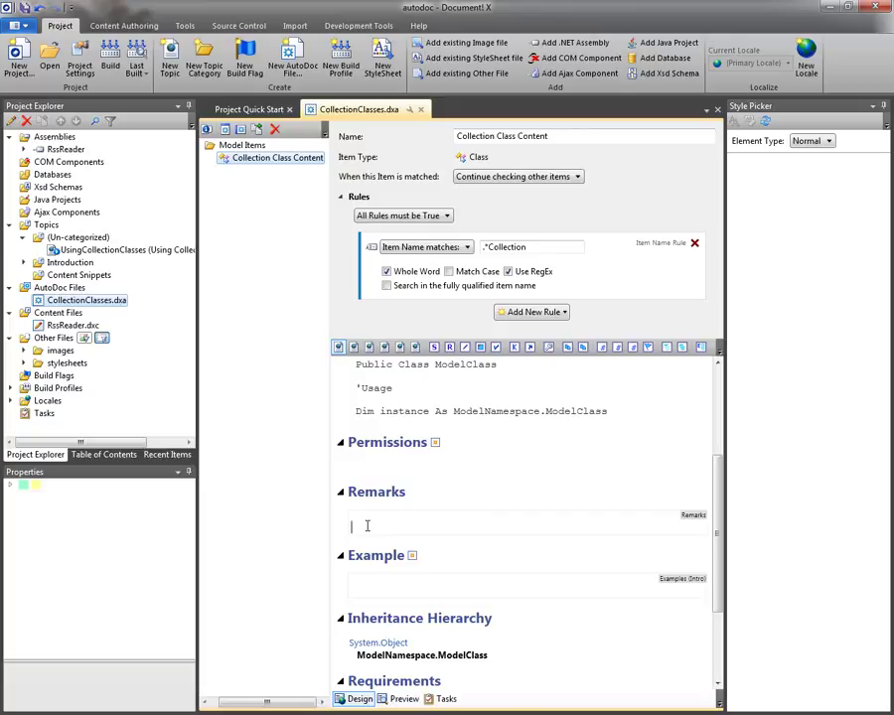
pyautogui.write('For general information about using collection classes, refer to the Using Collection Classes topic.')
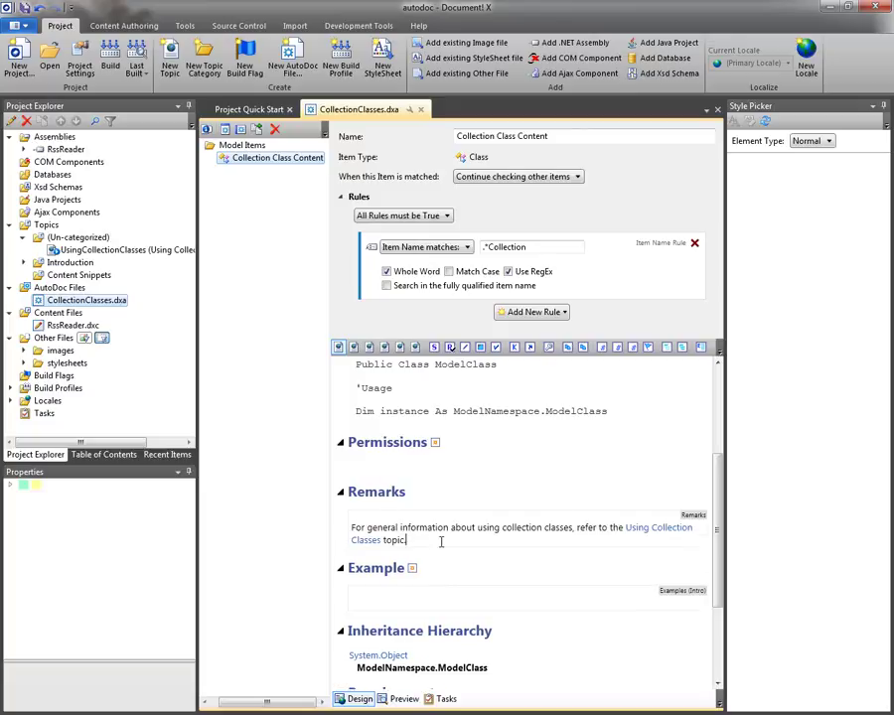
# Step: Add a See Also link to the UsingCollectionClasses topic on the model class page, keeping its default title
pyautogui.scroll(-5, 724, 526)
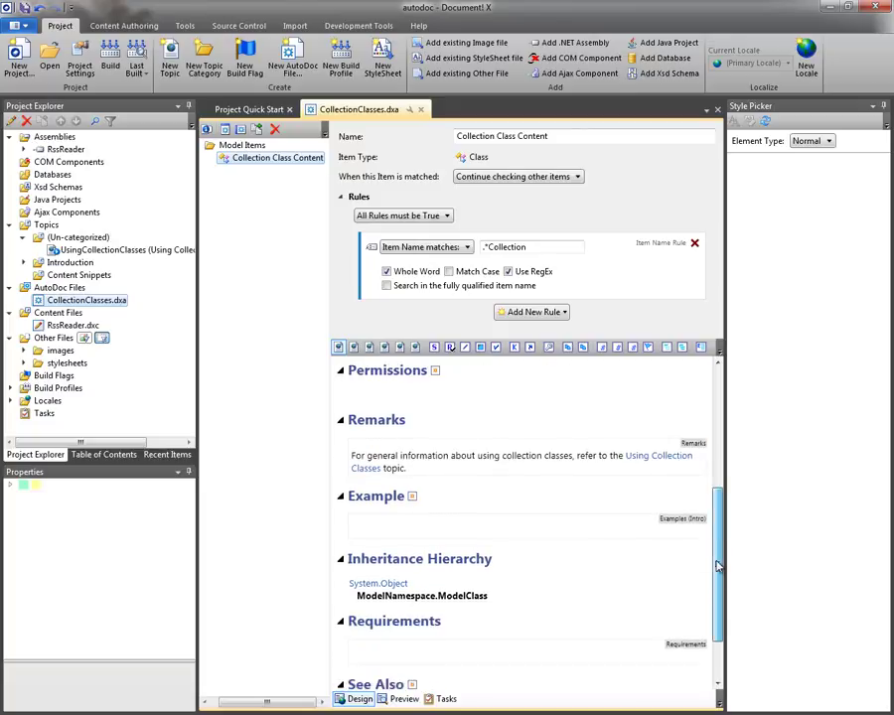
pyautogui.click(412, 610)
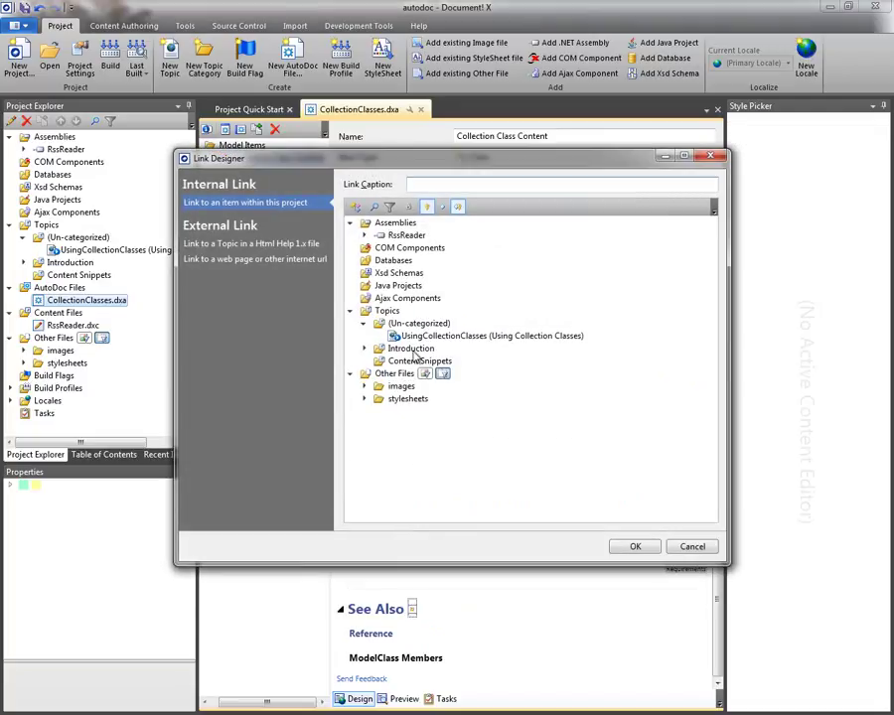
pyautogui.click(463, 338)
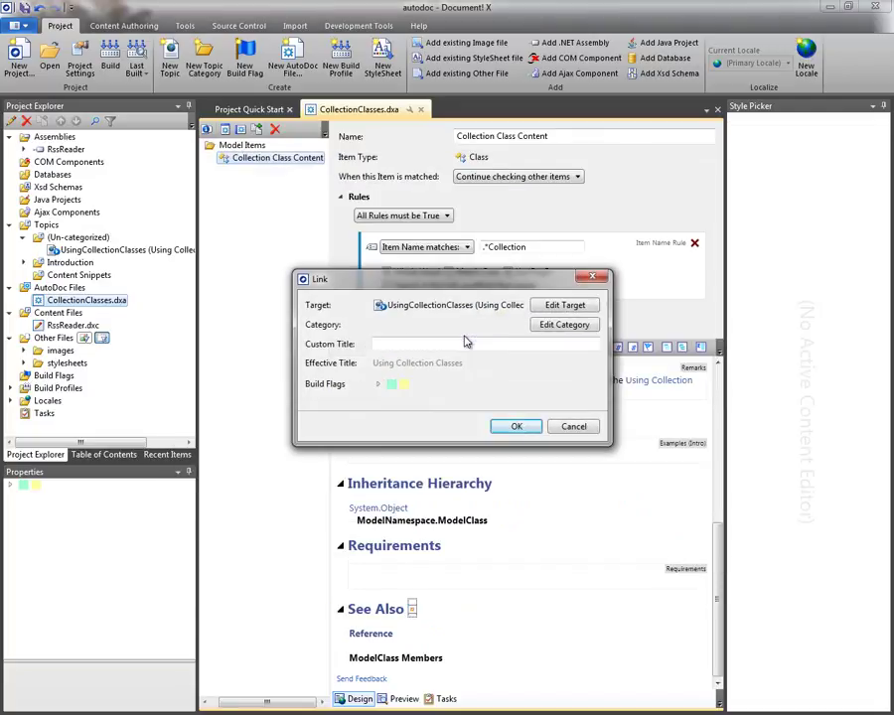
pyautogui.click(519, 426)
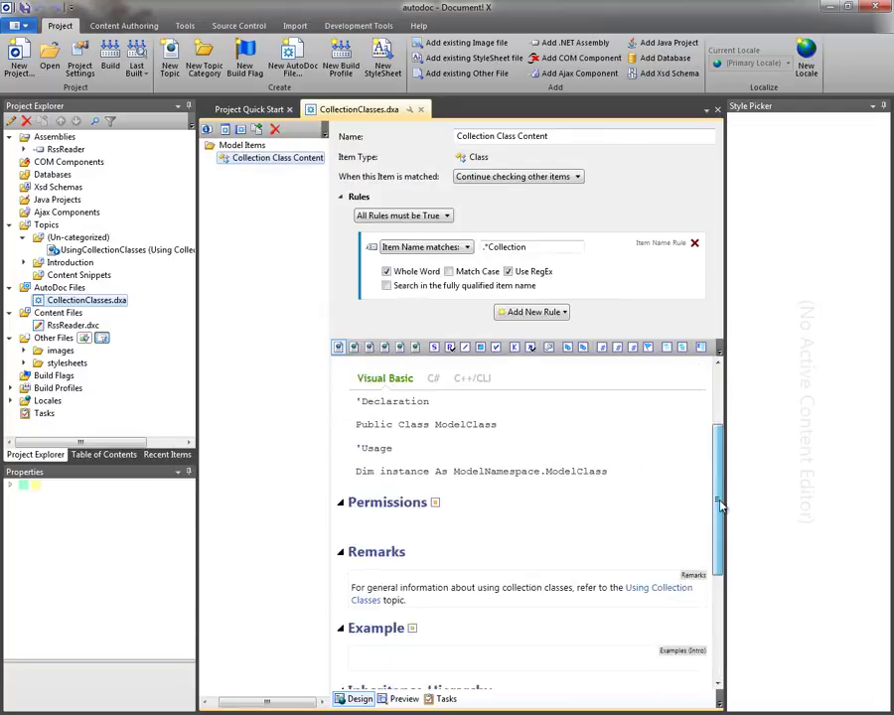
pyautogui.moveTo(719, 460); pyautogui.dragTo(720, 636)
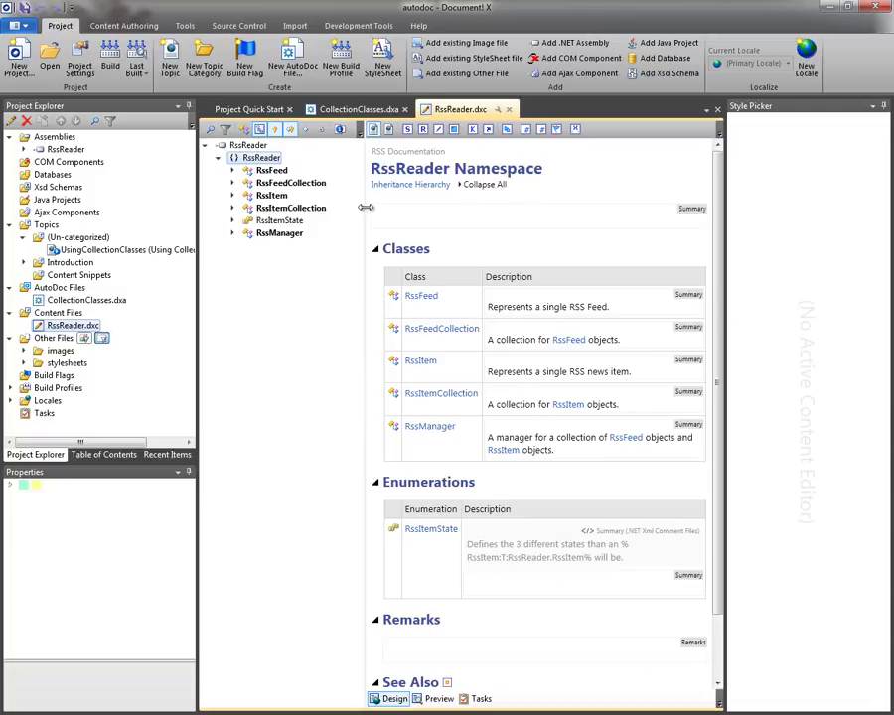
# Step: Open the RssFeedCollection class page and examine its Remarks and See Also sections for the content supplied by CollectionClasses.dxa
pyautogui.click(308, 185)
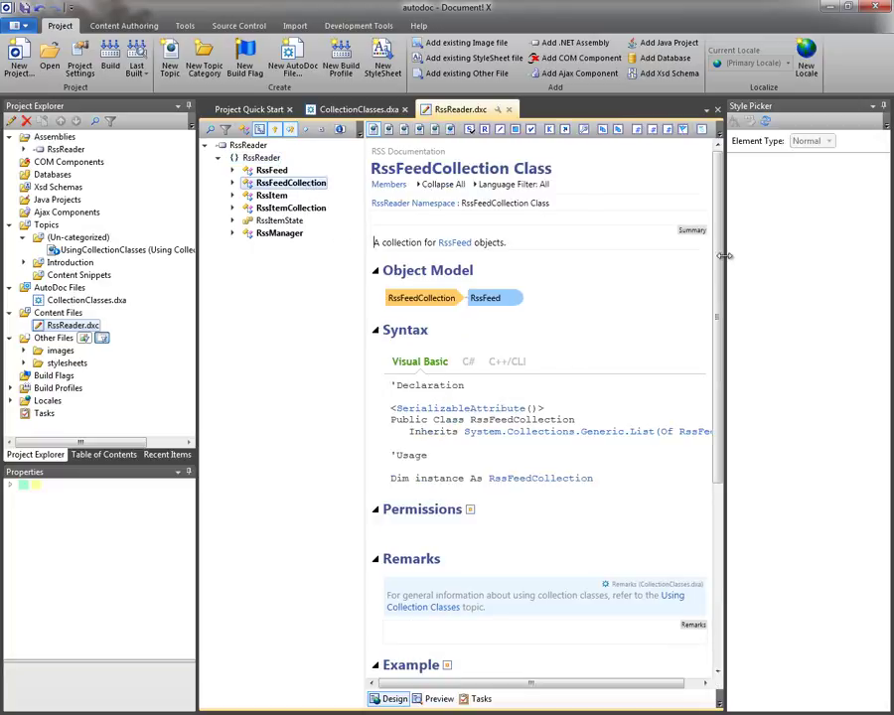
pyautogui.scroll(-1, 722, 262)
pyautogui.scroll(-5, 722, 261)
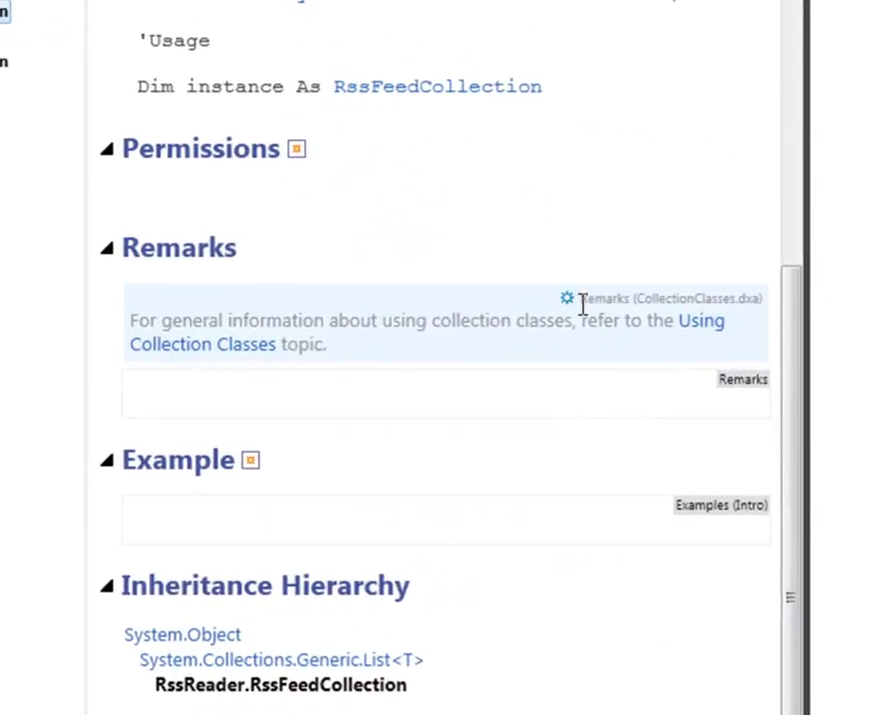
pyautogui.doubleClick(703, 299)
pyautogui.click(756, 305)
pyautogui.doubleClick(755, 303)
pyautogui.click(377, 318)
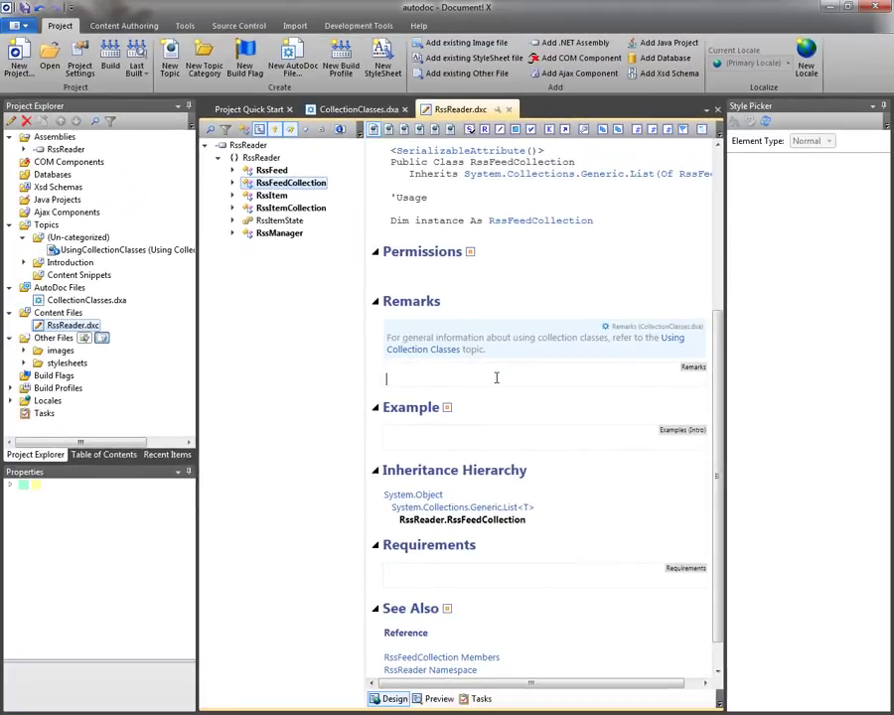
pyautogui.click(497, 377)
pyautogui.scroll(-1, 533, 370)
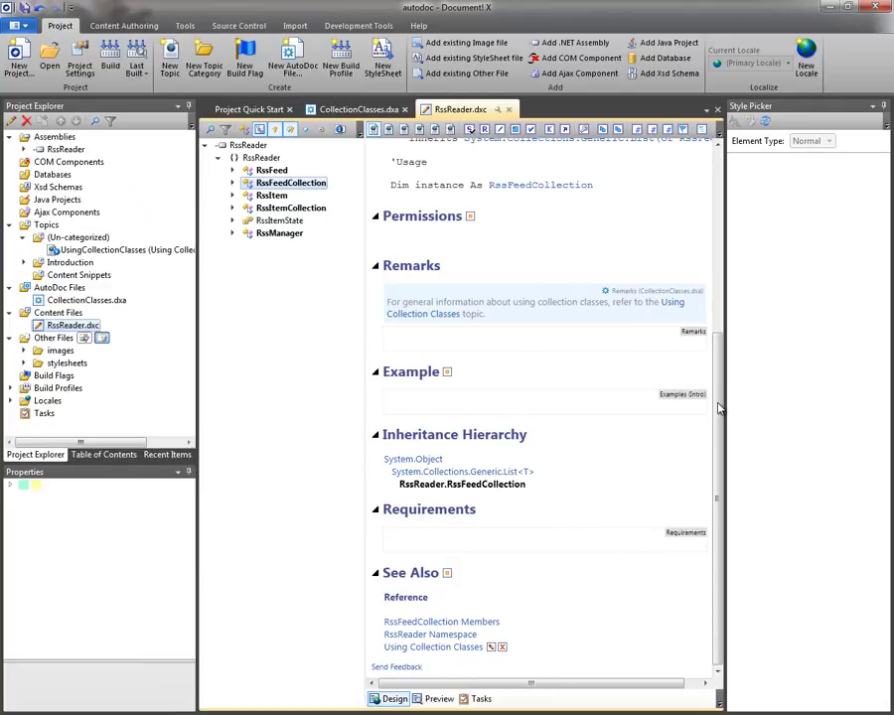
# Step: Preview the RssFeedCollection page, check its Remarks and See Also sections, and return to the design view
pyautogui.click(422, 701)
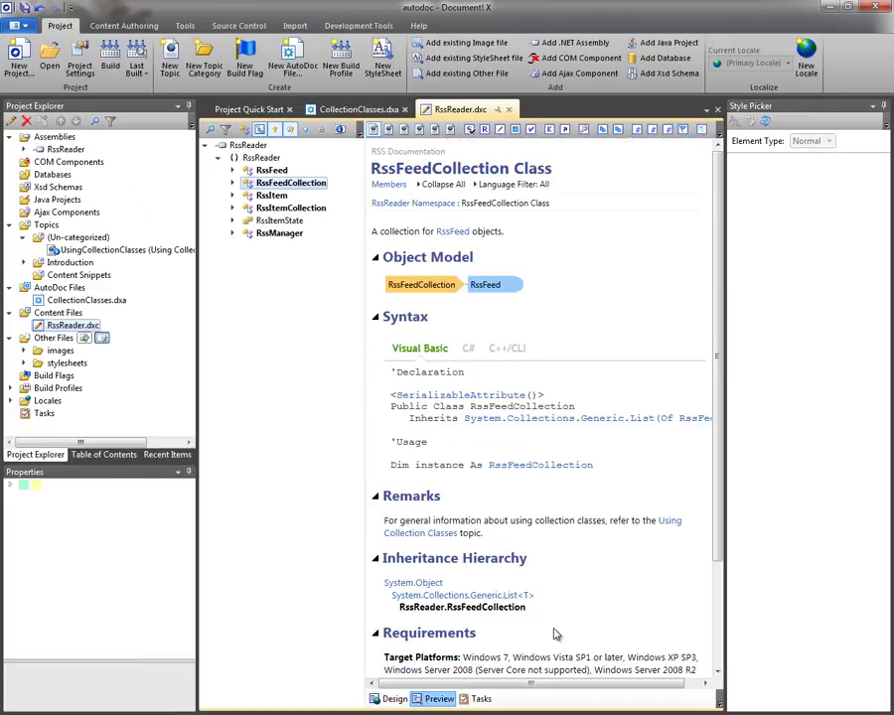
pyautogui.moveTo(721, 298); pyautogui.dragTo(719, 464)
pyautogui.moveTo(485, 399); pyautogui.dragTo(386, 389)
pyautogui.click(547, 404)
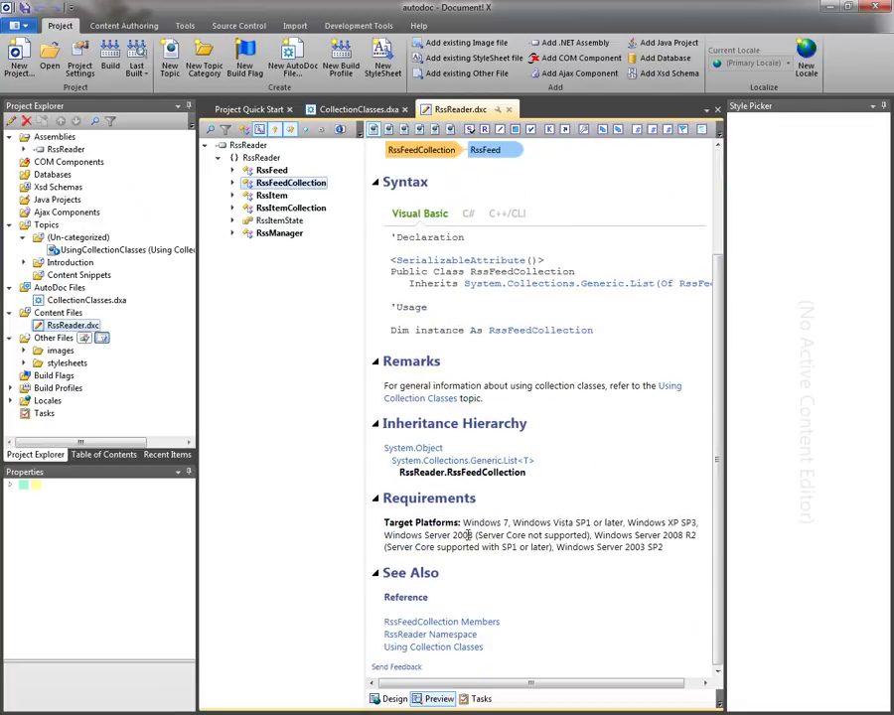
pyautogui.click(393, 703)
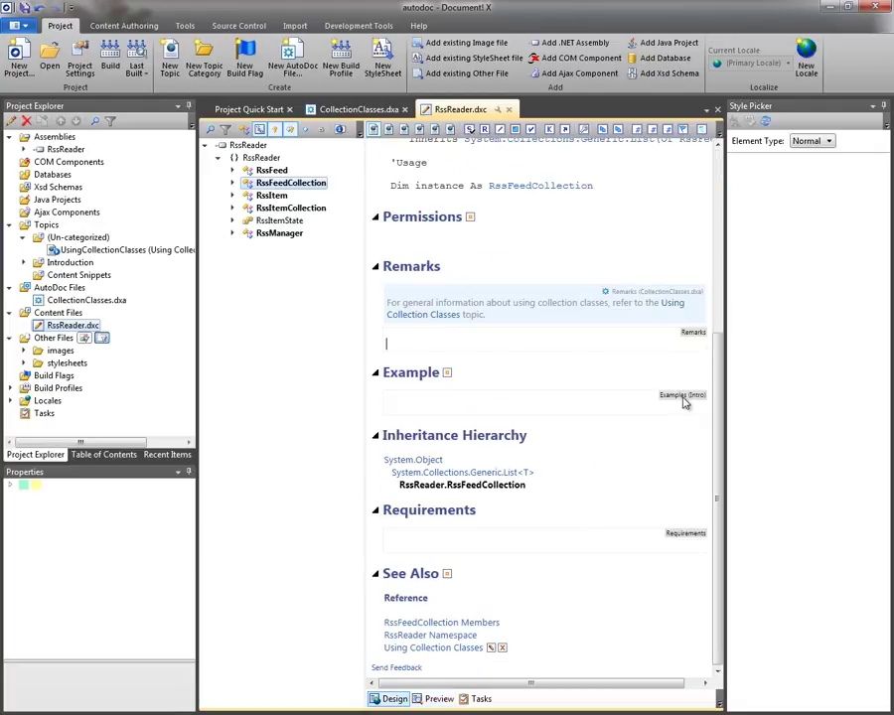
# Step: Copy the automatic remark into RssFeedCollection's own Remarks and replace the word "general" with "more specific"
pyautogui.tripleClick(491, 320)
pyautogui.hotkey('ctrl', 'c')
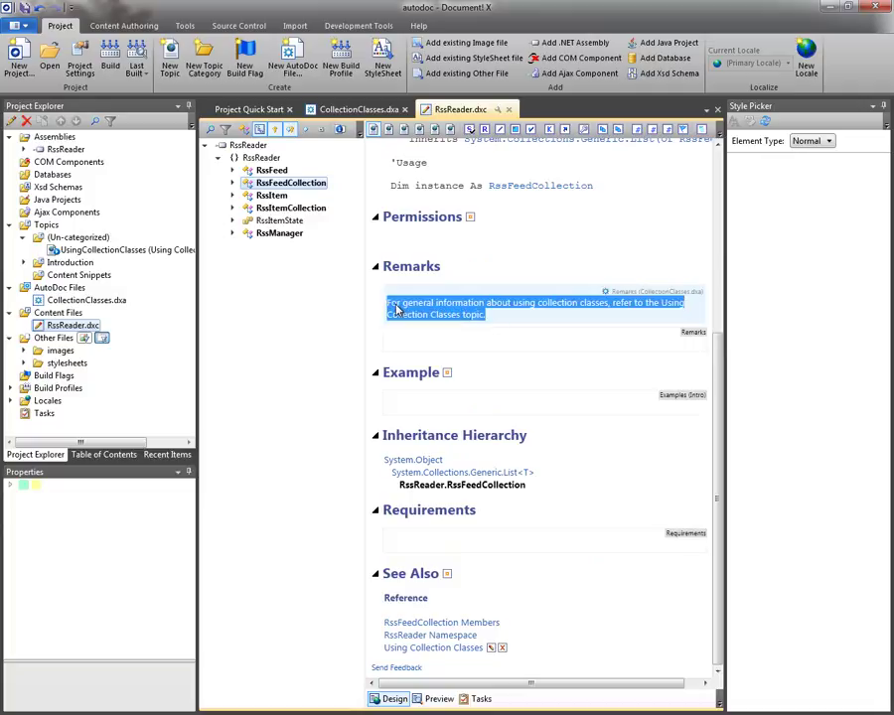
pyautogui.scroll(3, 445, 357)
pyautogui.click(409, 531)
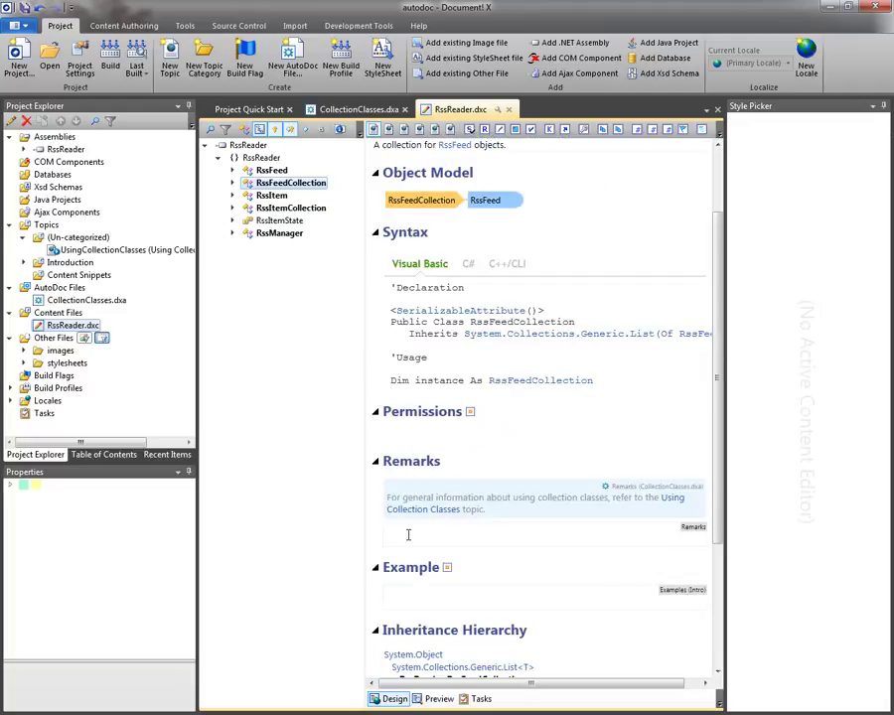
pyautogui.hotkey('ctrl', 'v')
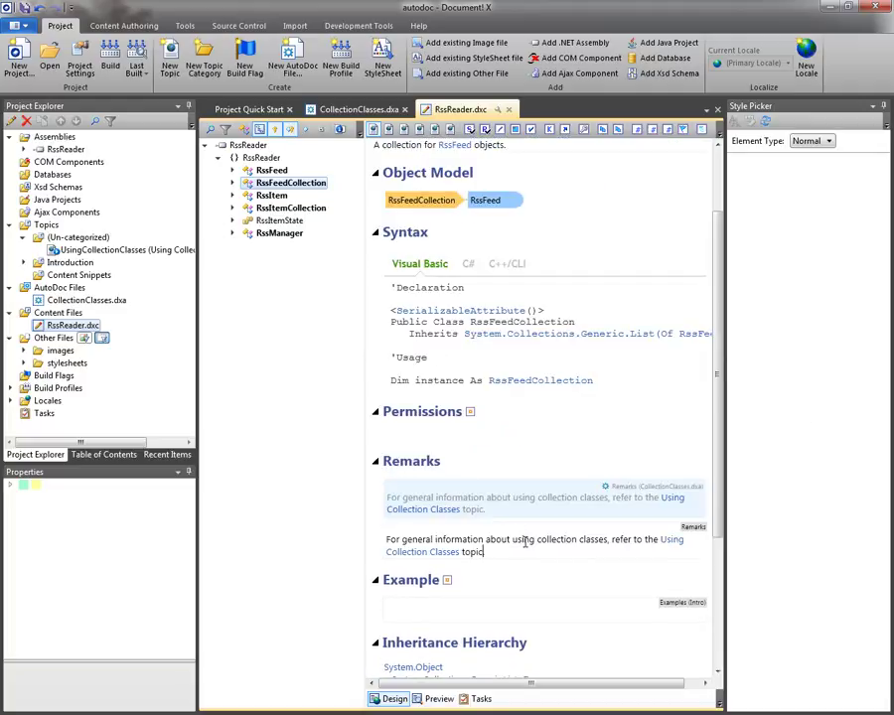
pyautogui.doubleClick(415, 540)
pyautogui.write('more specific')
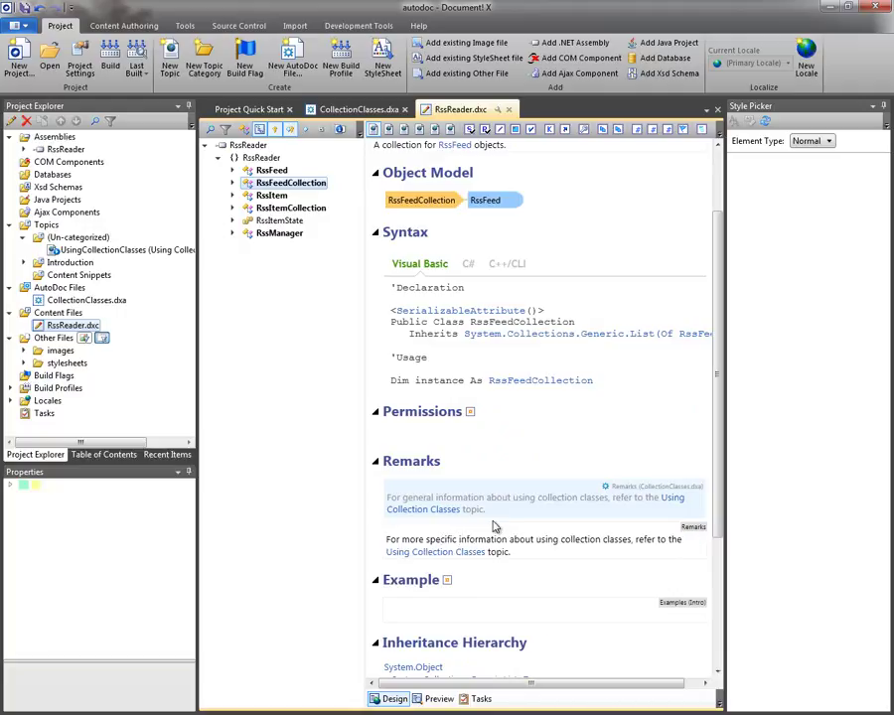
# Step: Preview the RssFeedCollection page's edited Remarks and go back to the Collection Class Content item in CollectionClasses.dxa
pyautogui.click(437, 698)
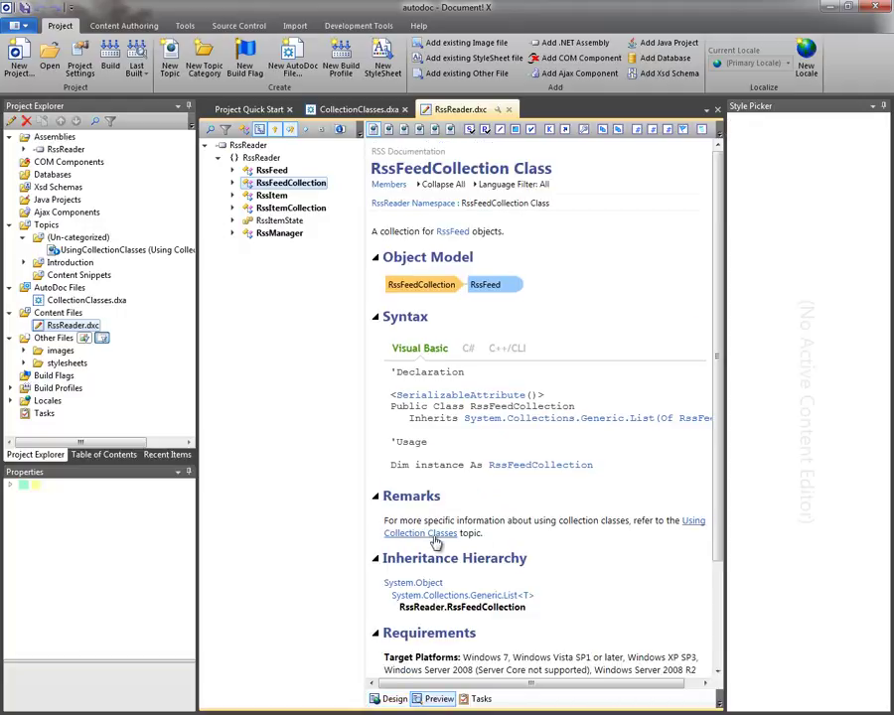
pyautogui.click(389, 698)
pyautogui.click(546, 555)
pyautogui.hotkey('ctrl', 'Tab')
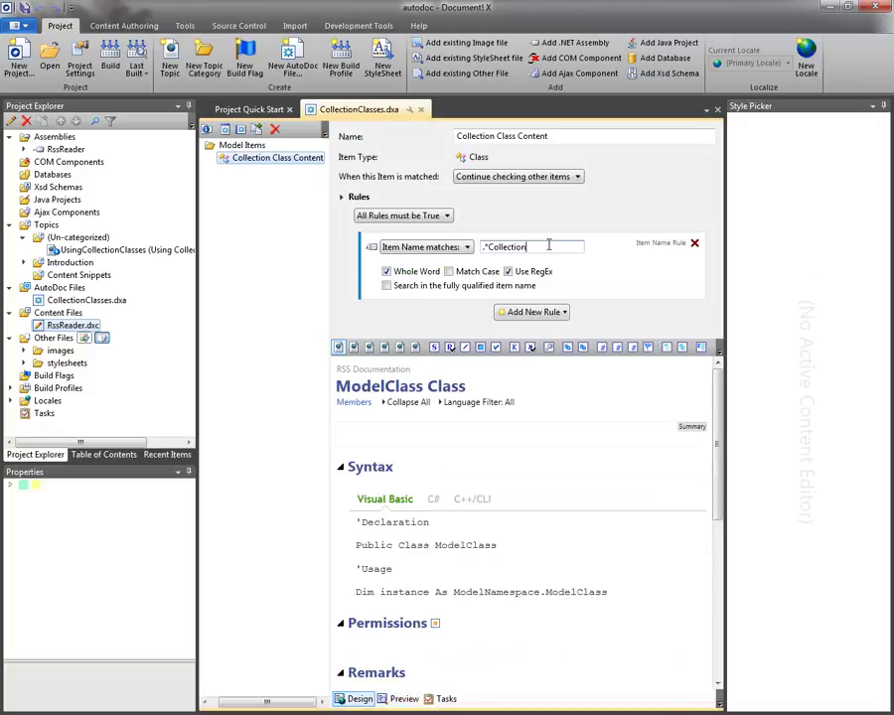